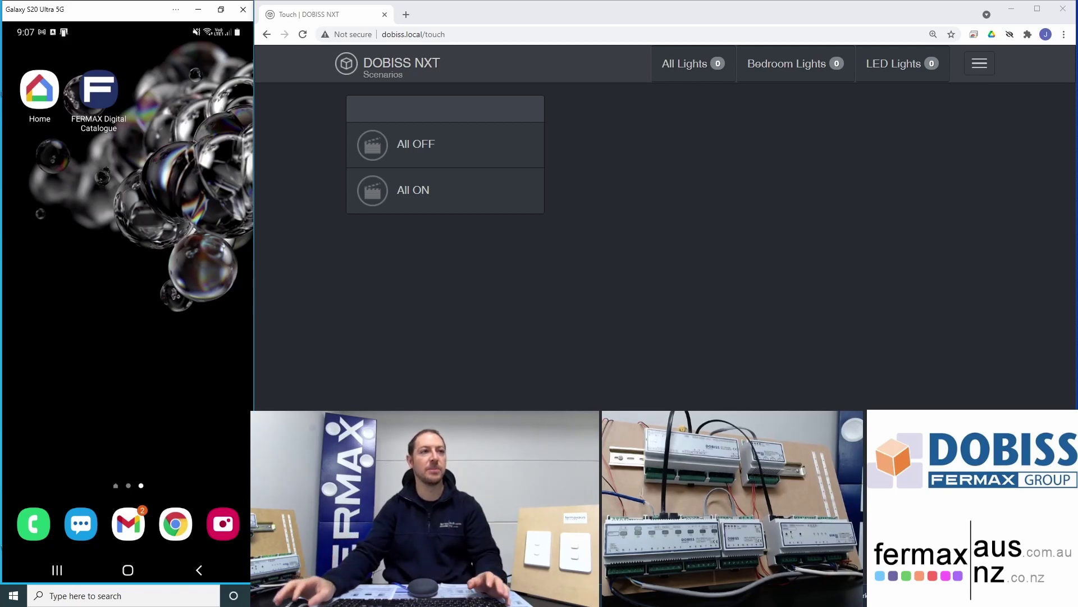
# Switch all lights on and off, then open Config's Global settings and select the Cloud access address
pyautogui.click(370, 199)
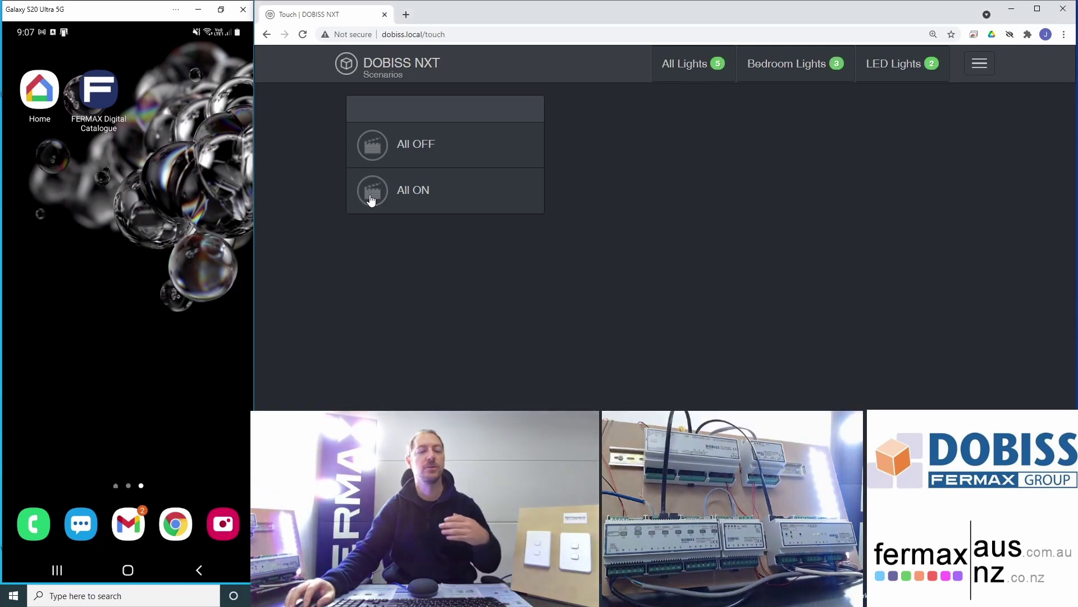
pyautogui.click(371, 149)
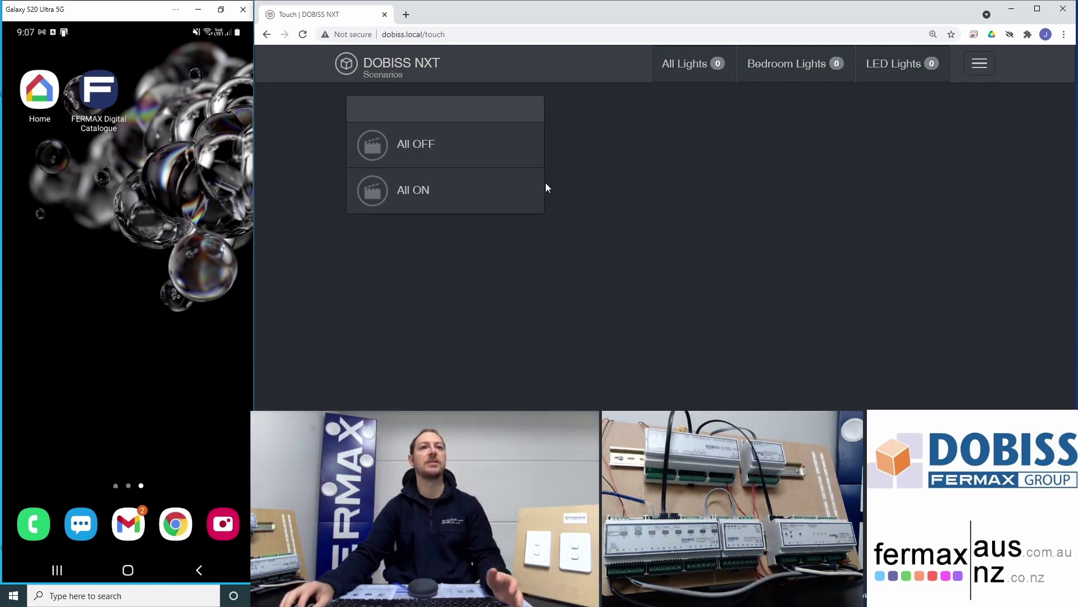
pyautogui.click(980, 64)
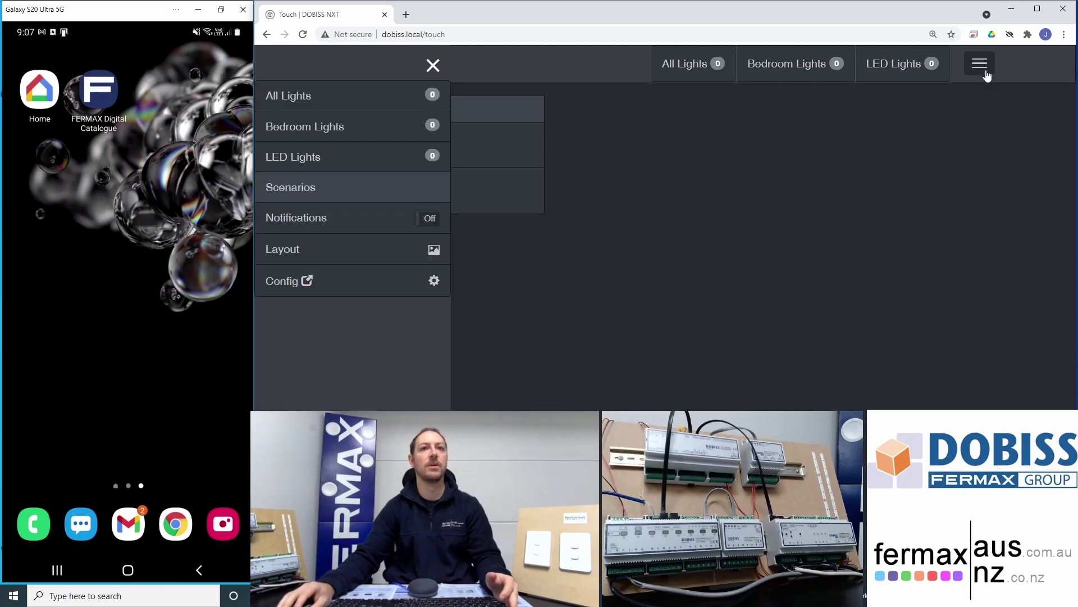
pyautogui.click(305, 279)
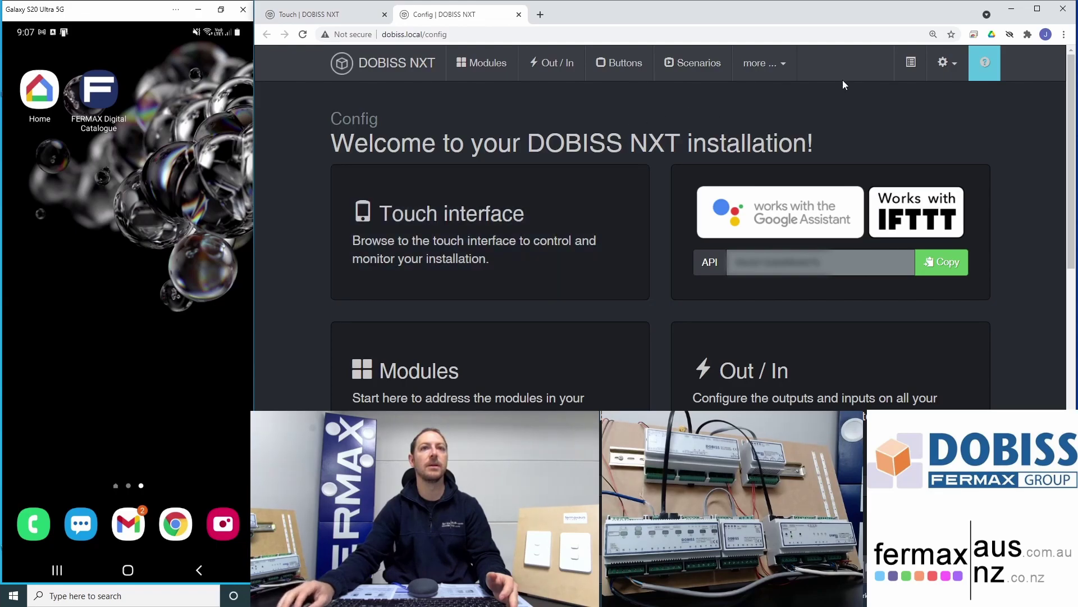
pyautogui.click(947, 63)
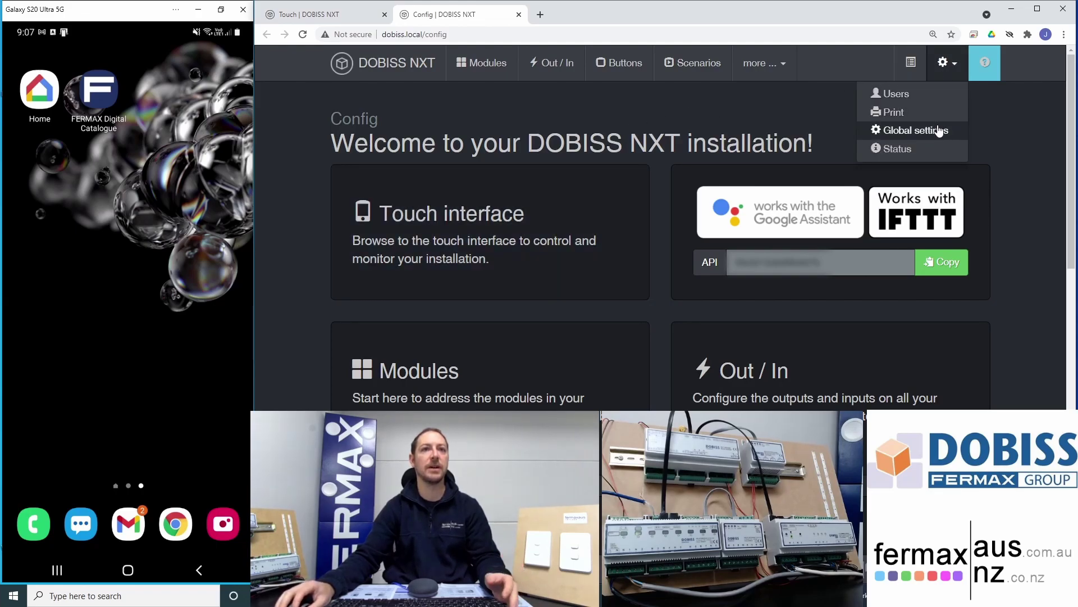
pyautogui.click(937, 130)
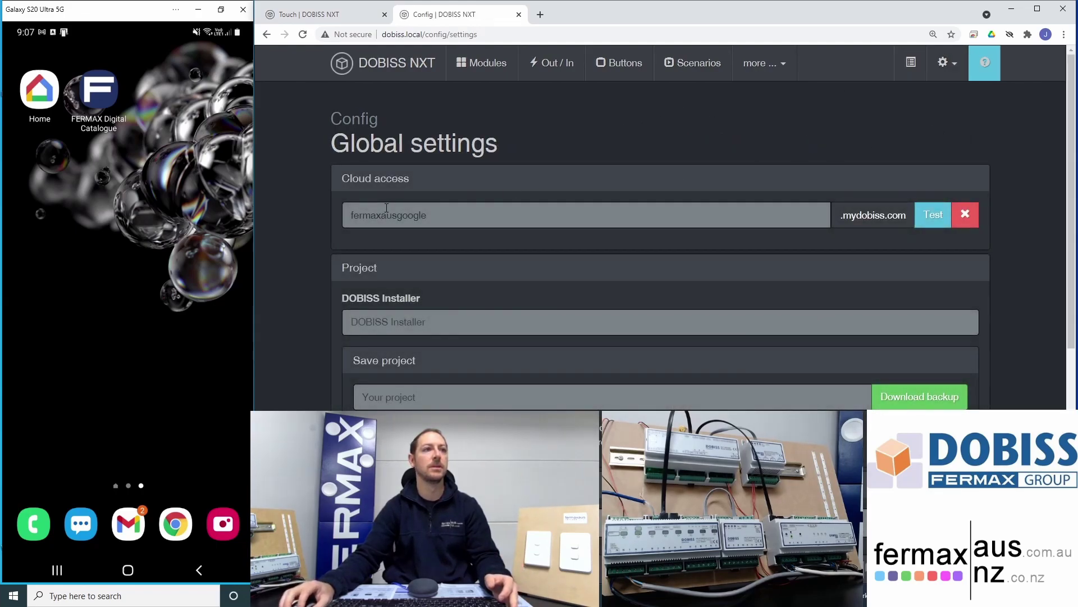
pyautogui.doubleClick(374, 215)
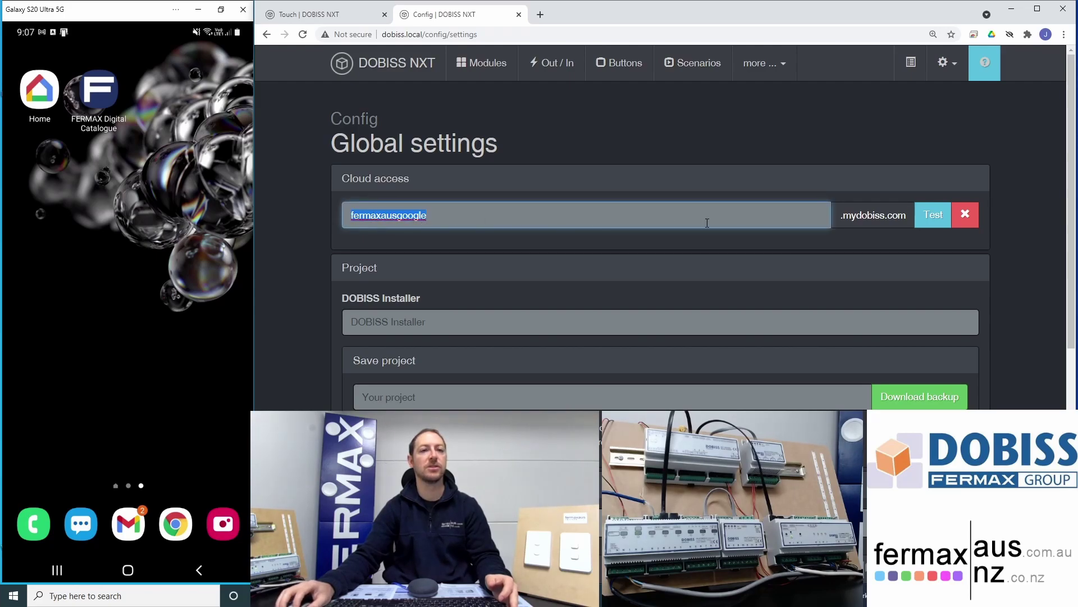
pyautogui.click(934, 219)
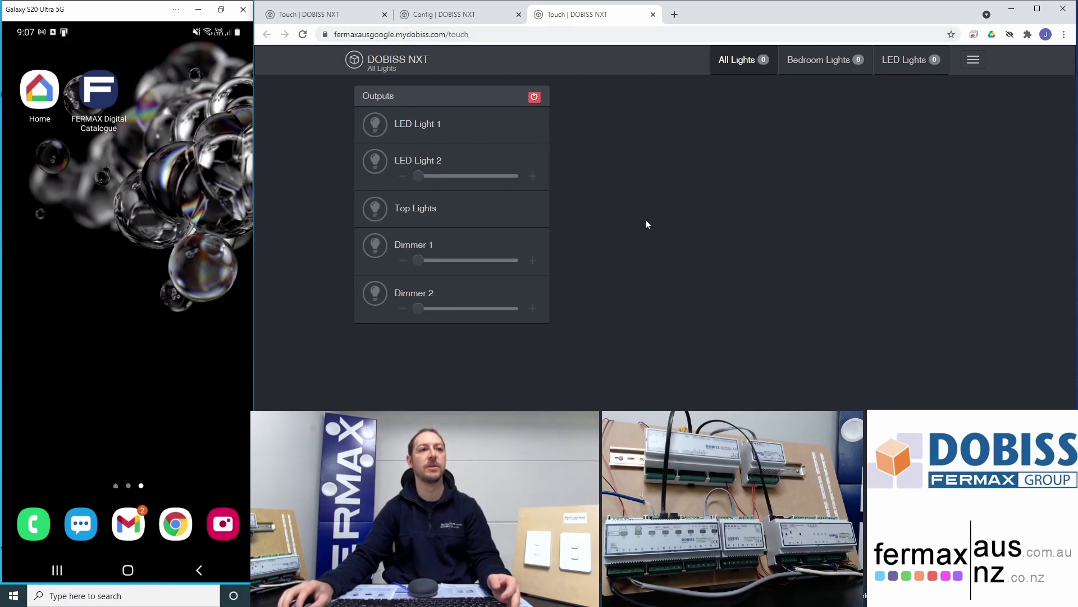
pyautogui.click(653, 15)
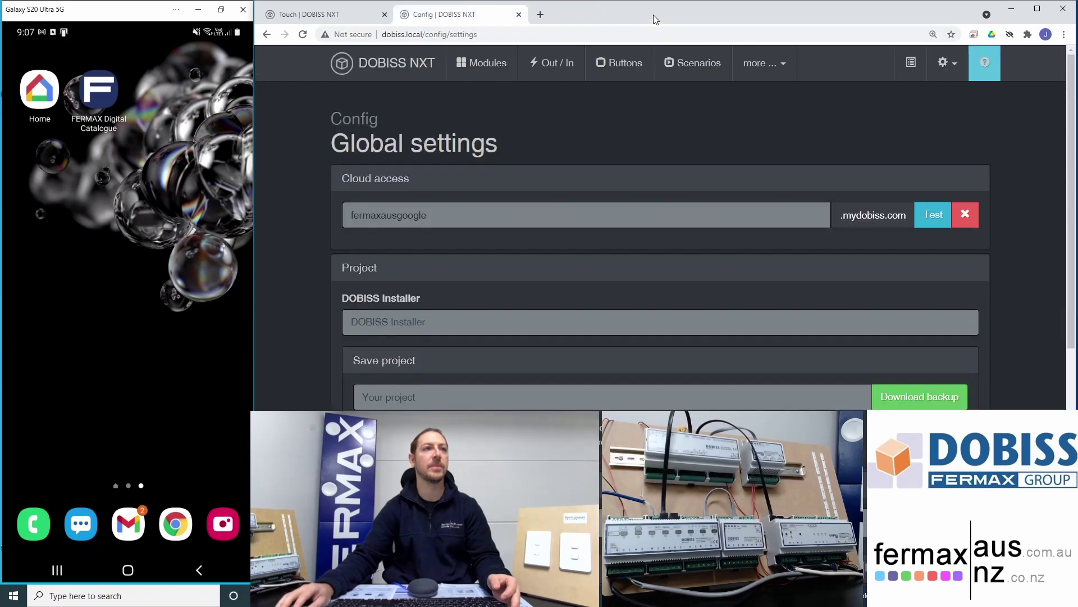
# Go back to the Config welcome page and copy the installation's API key
pyautogui.click(348, 69)
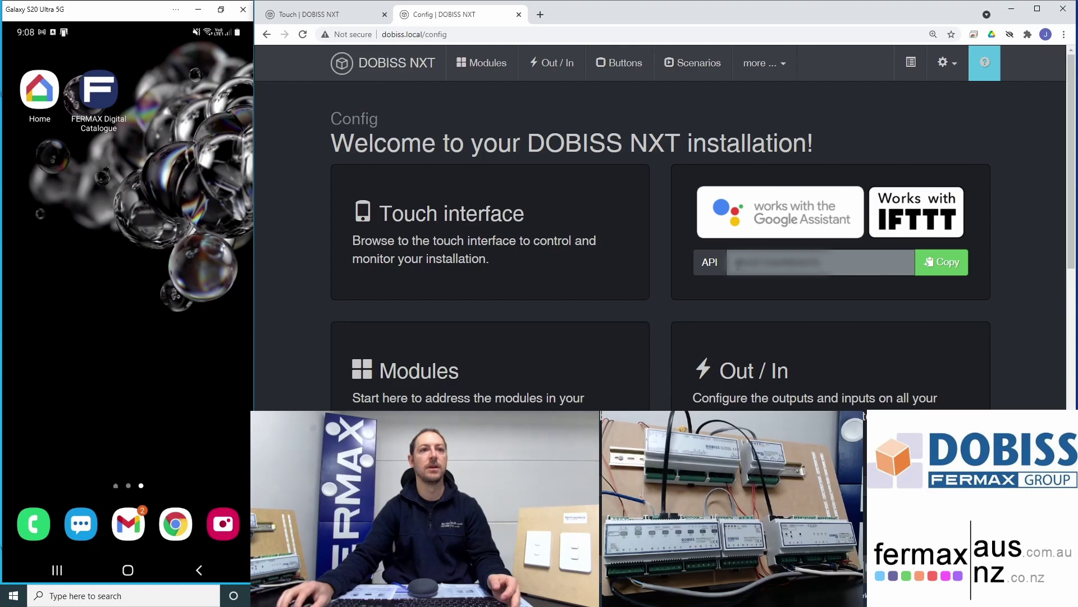
pyautogui.click(738, 265)
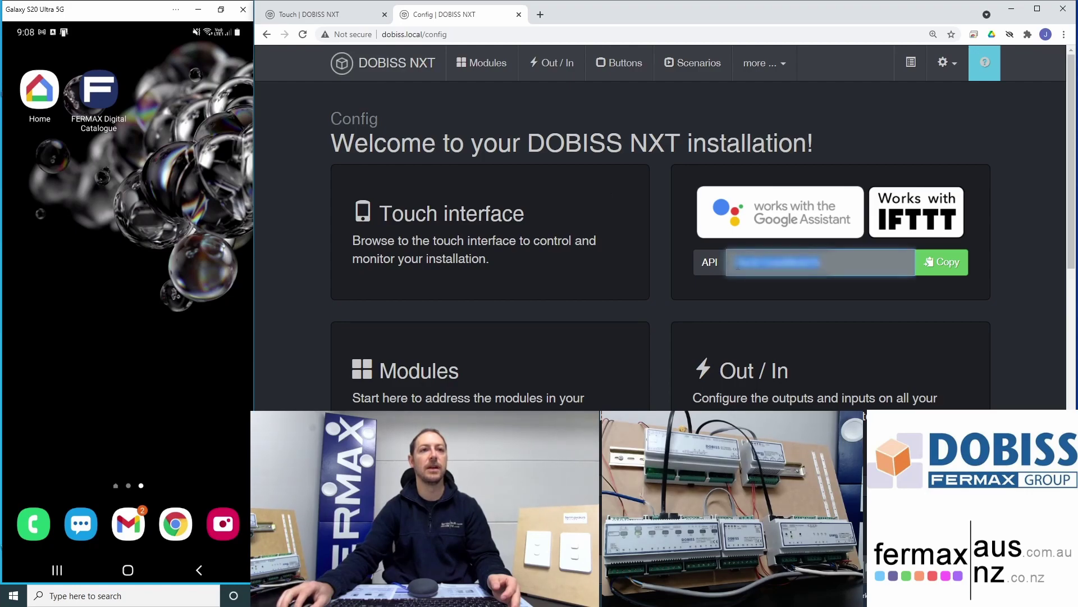
pyautogui.click(941, 264)
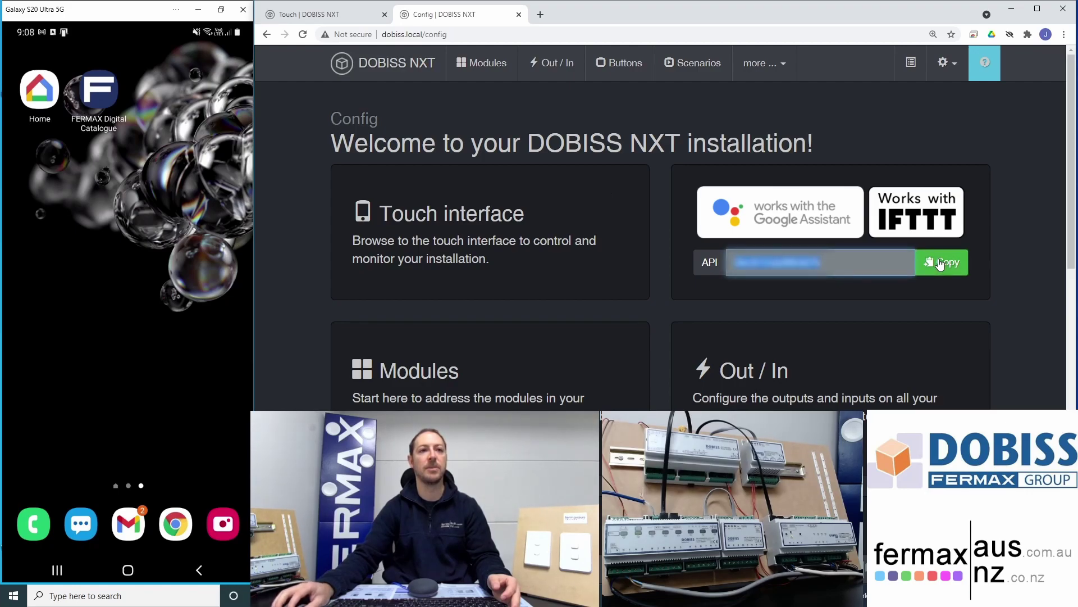
pyautogui.click(941, 264)
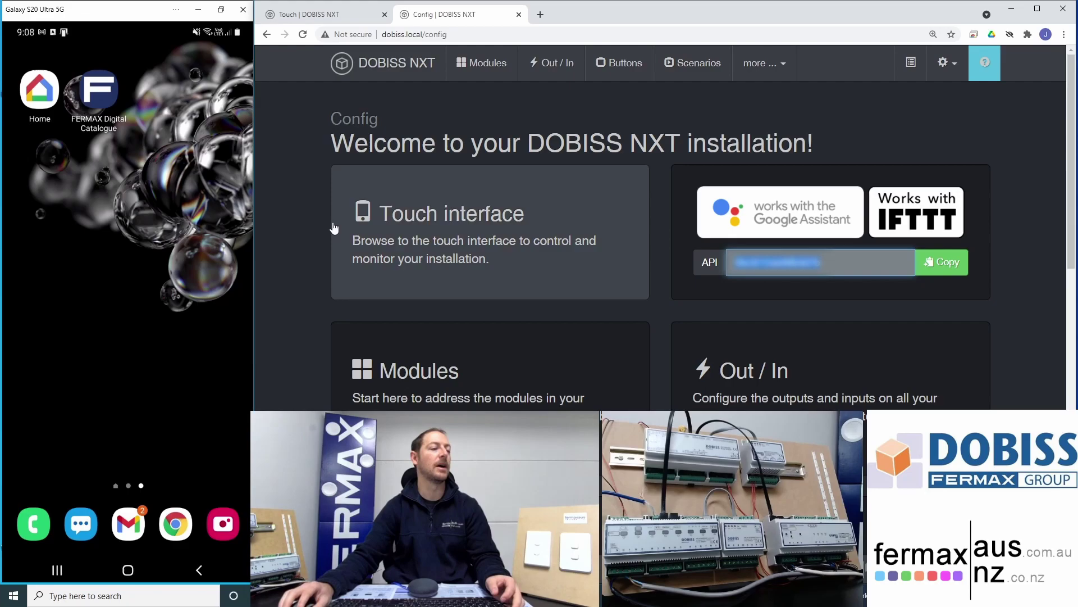
pyautogui.click(65, 157)
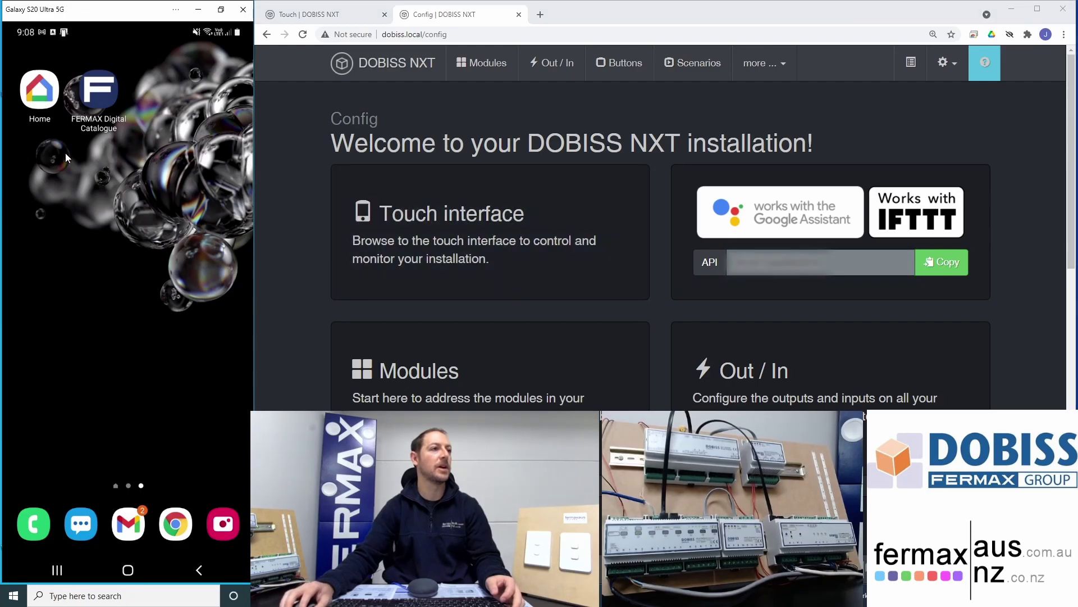
# In Google Home, set up a Works with Google device, search 'dobiss' and choose Dobiss Domotics
pyautogui.click(40, 90)
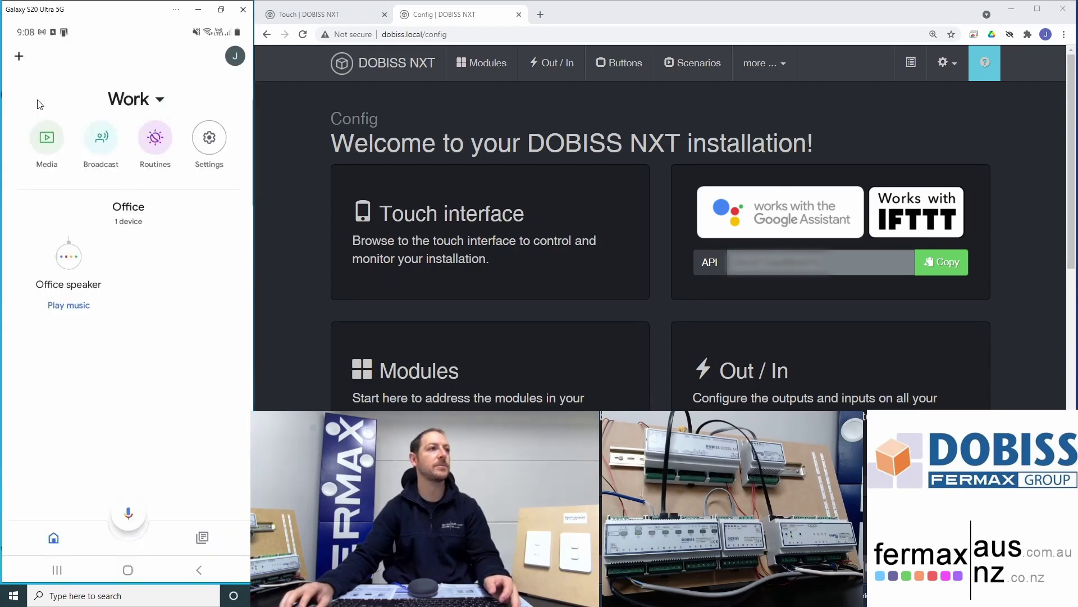
pyautogui.click(20, 58)
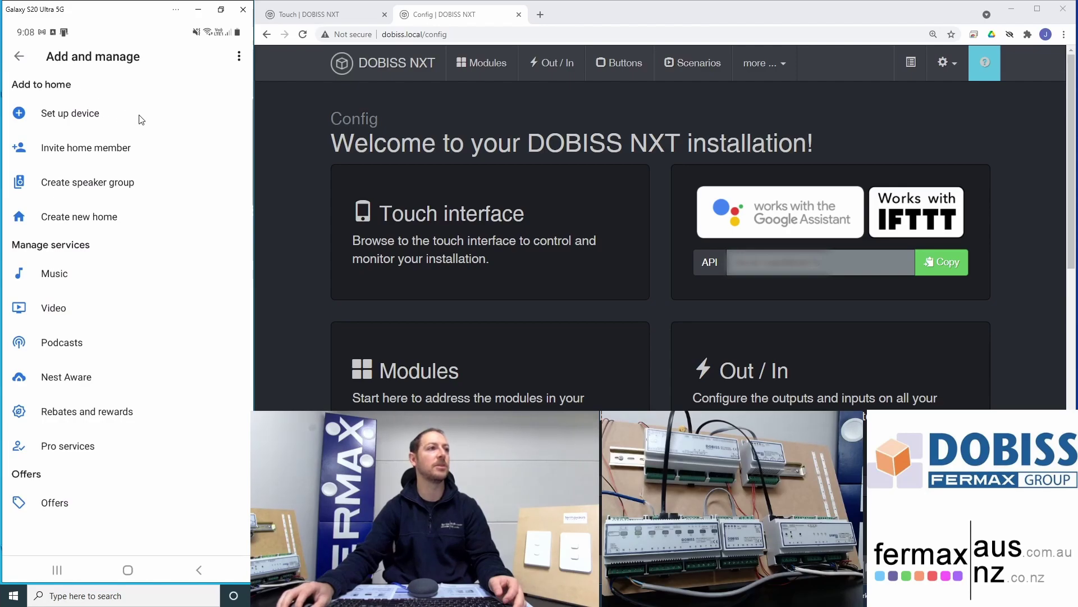
pyautogui.click(90, 115)
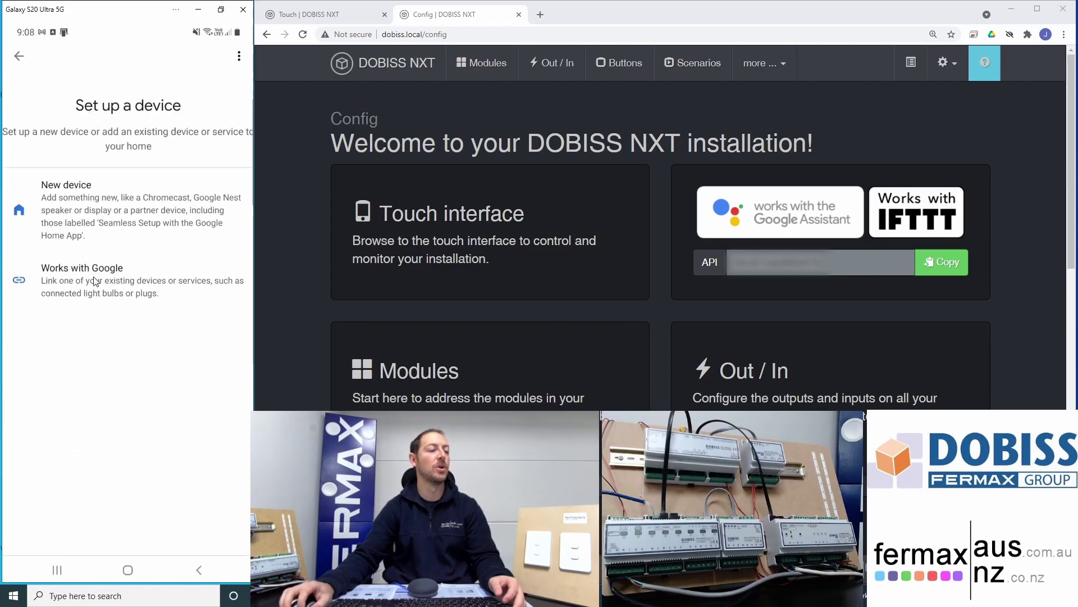
pyautogui.click(93, 281)
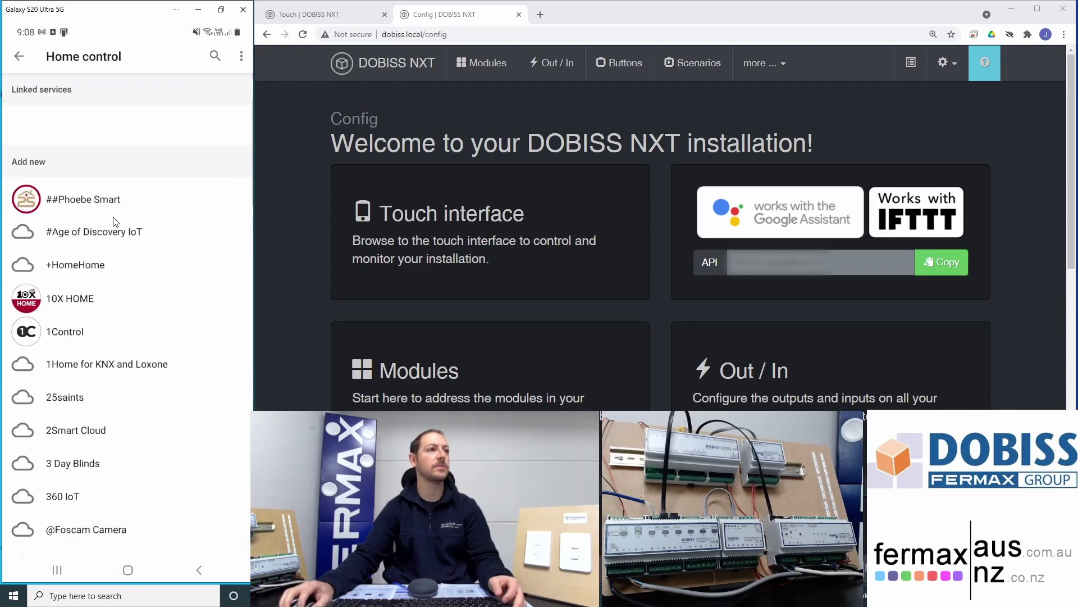
pyautogui.click(214, 57)
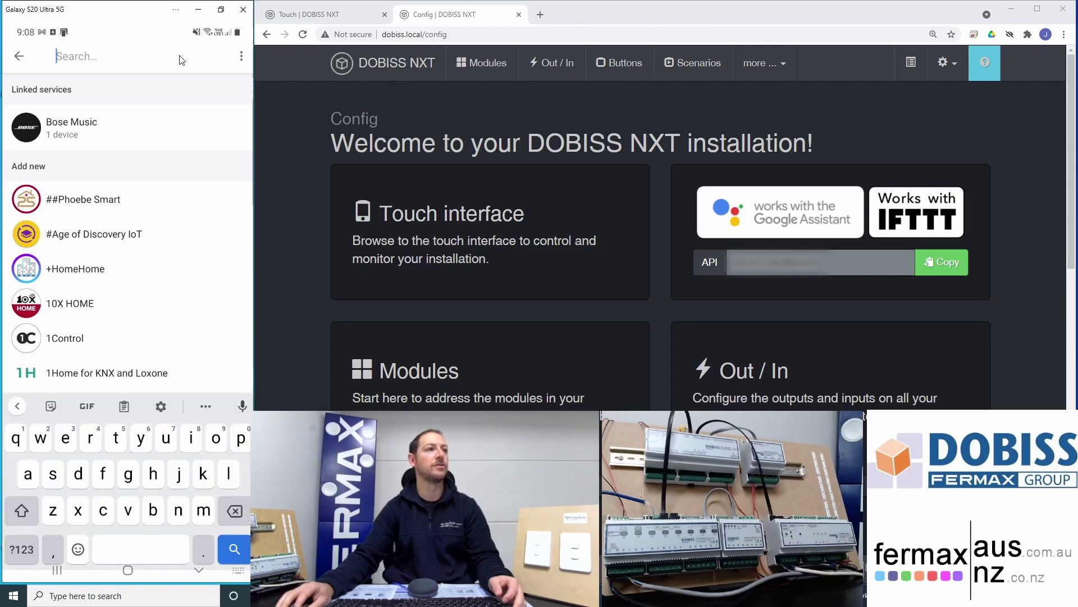
pyautogui.write('dobiss')
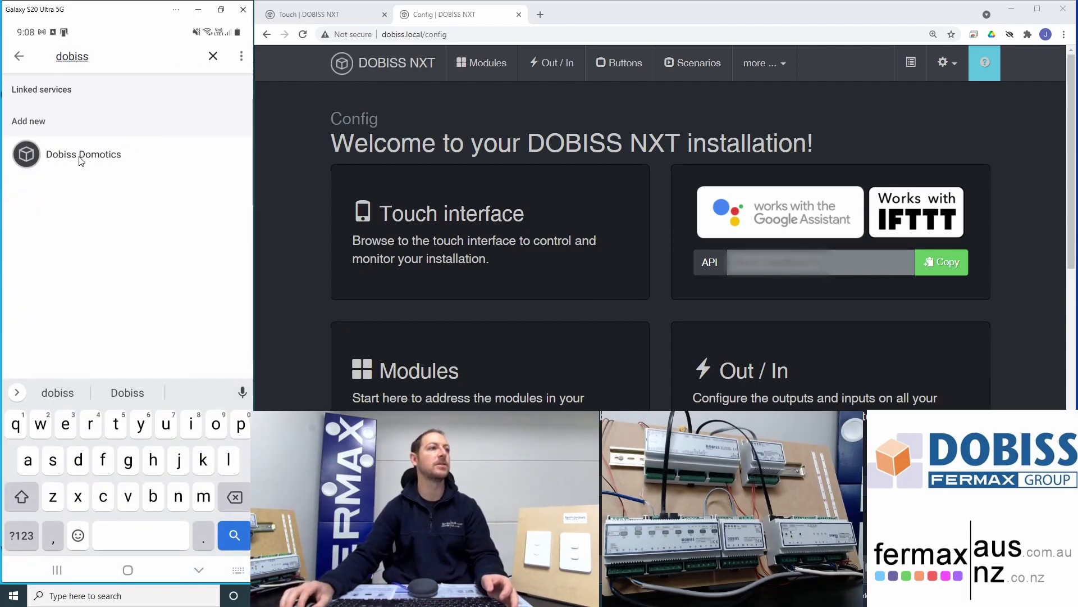
pyautogui.click(81, 161)
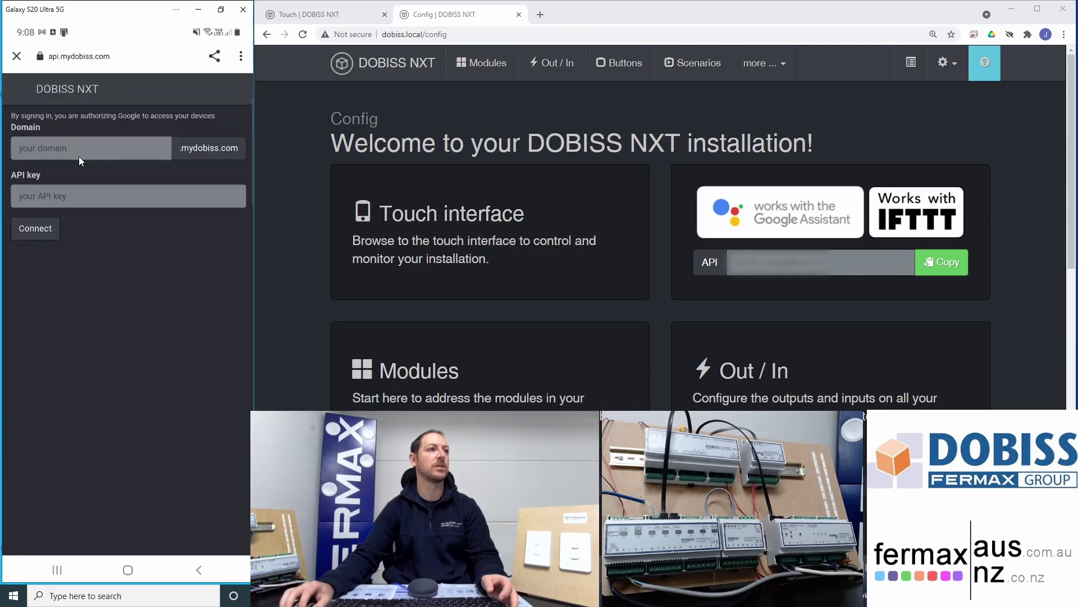
# Enter the installation's domain, paste the API key and connect the Dobiss Domotics account
pyautogui.click(79, 149)
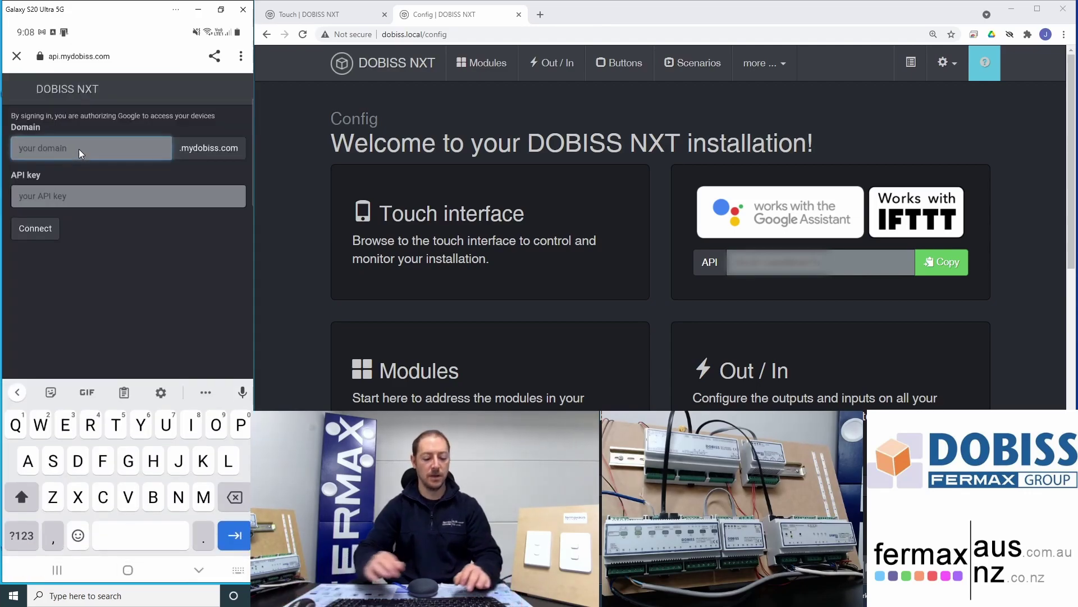
pyautogui.write('fermaxausgoogle')
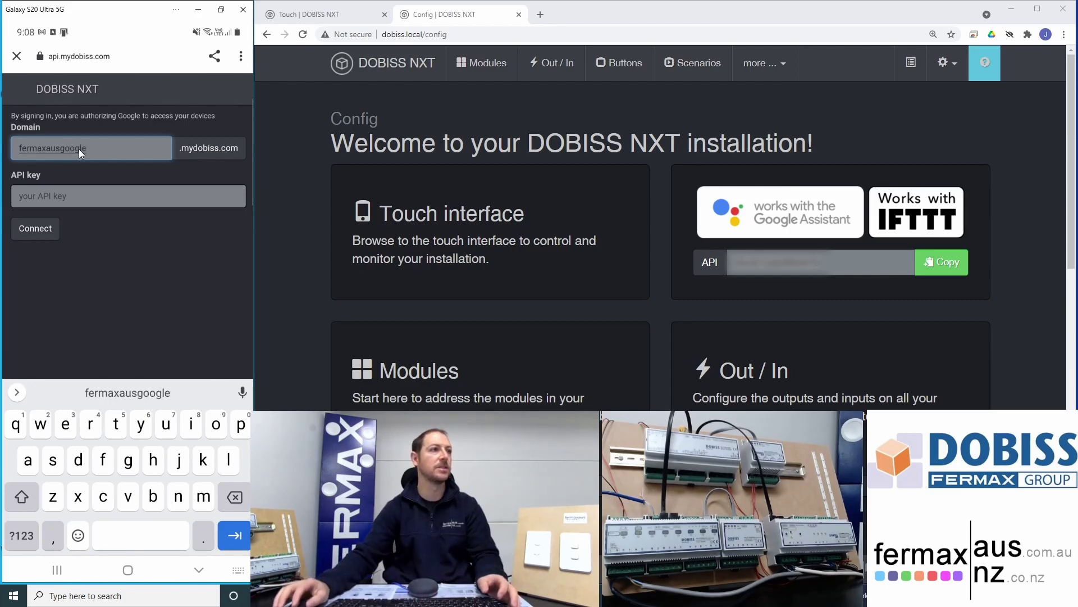
pyautogui.click(59, 194)
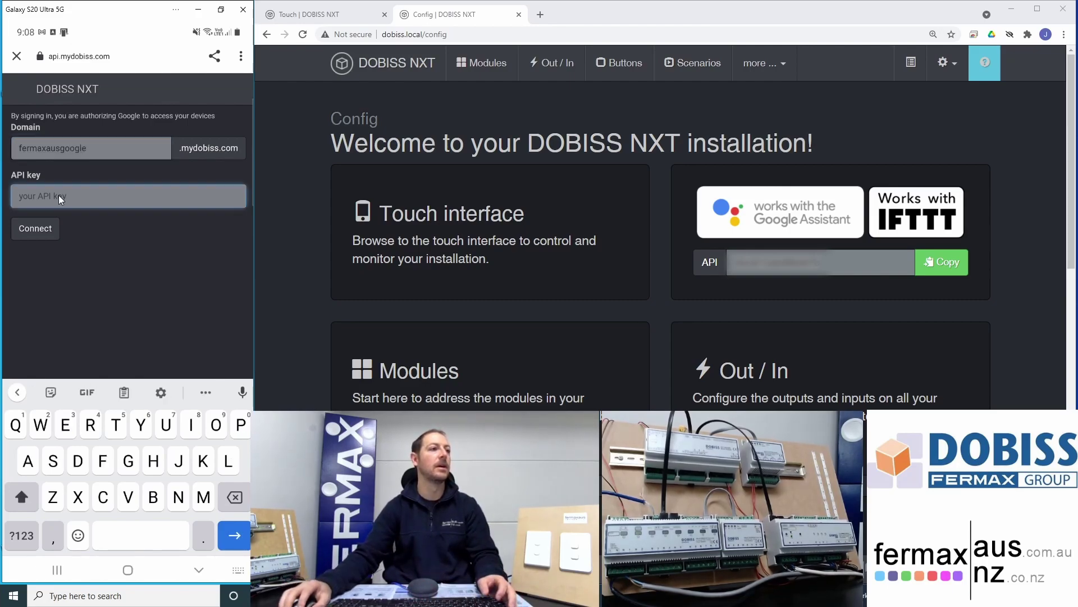
pyautogui.hotkey('ctrl', 'v')
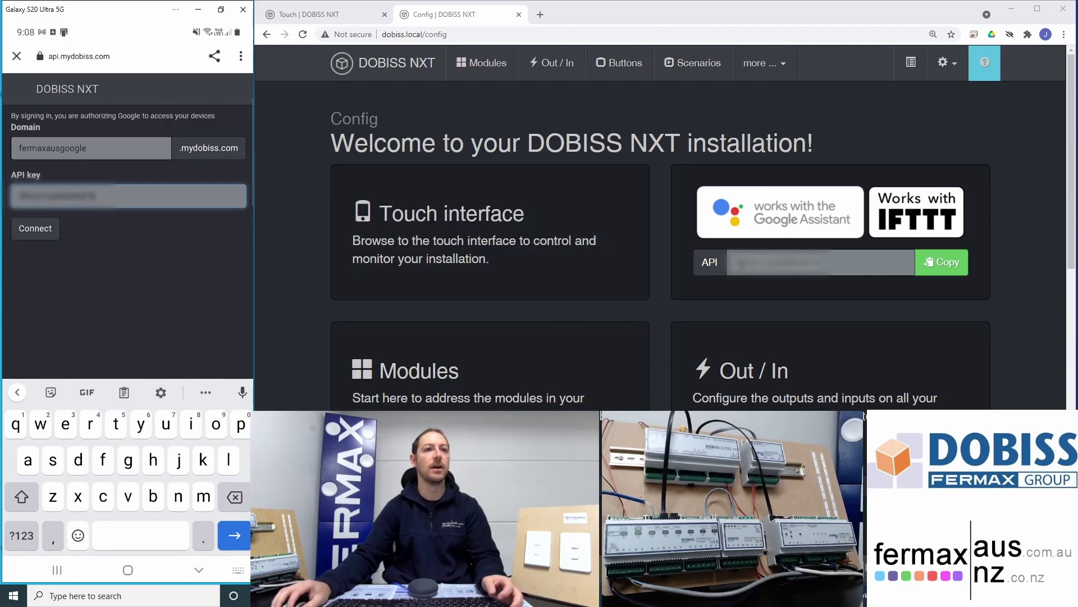
pyautogui.click(36, 230)
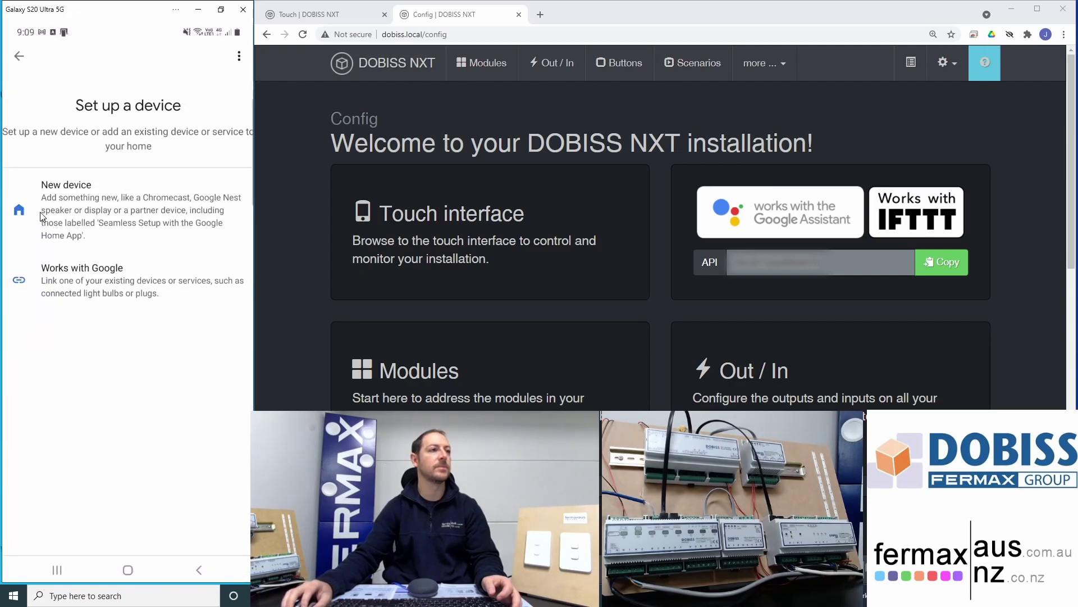
# Back on the Work home, turn LED Light 1 on and then off under Linked to you
pyautogui.click(19, 57)
pyautogui.click(20, 58)
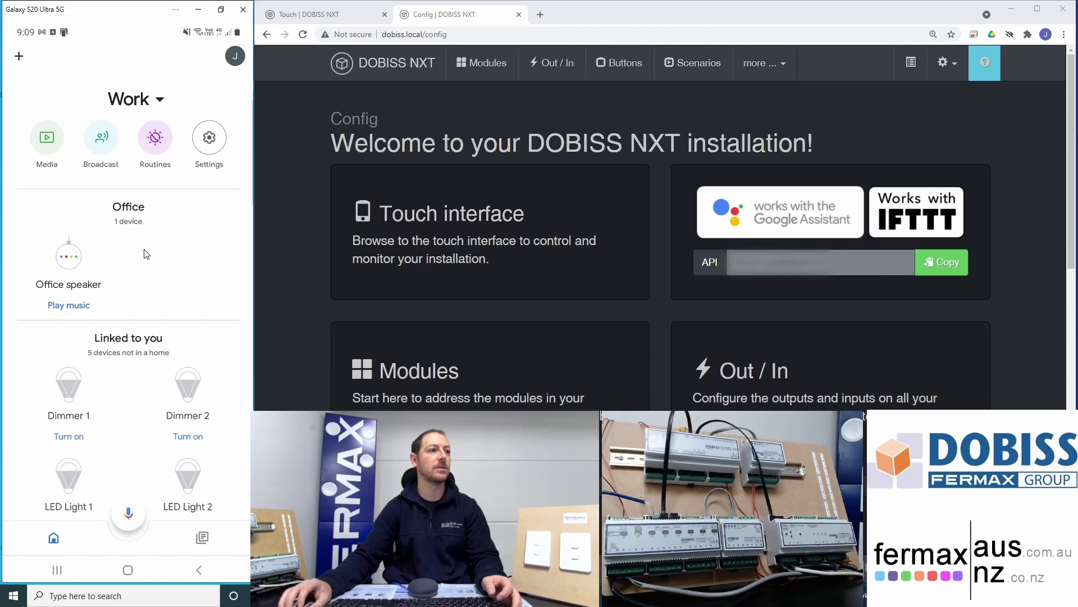
pyautogui.scroll(-3, 145, 258)
pyautogui.scroll(-1, 145, 262)
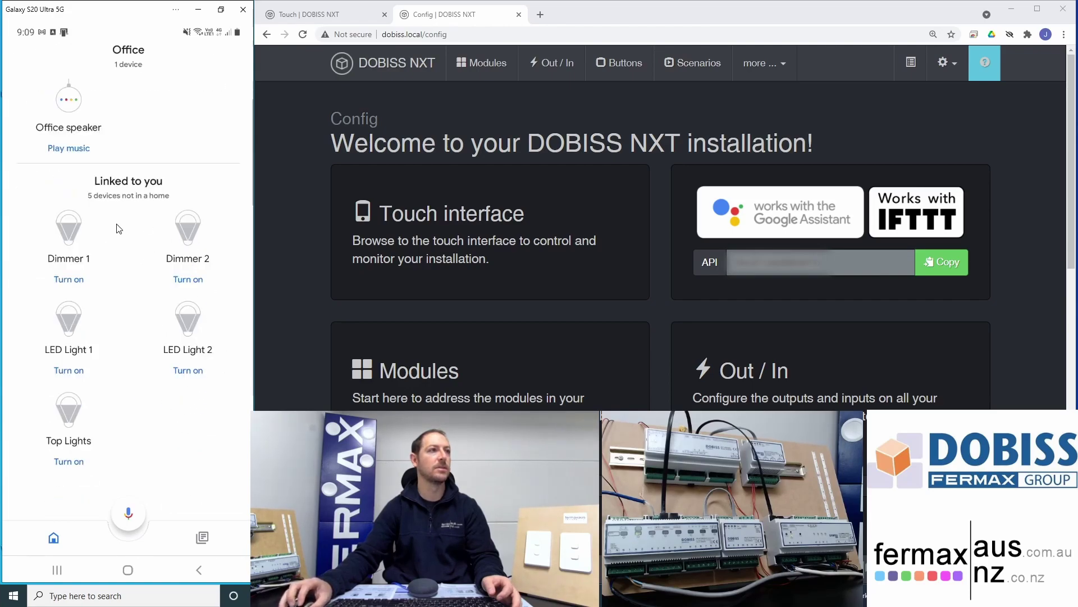
pyautogui.scroll(4, 117, 228)
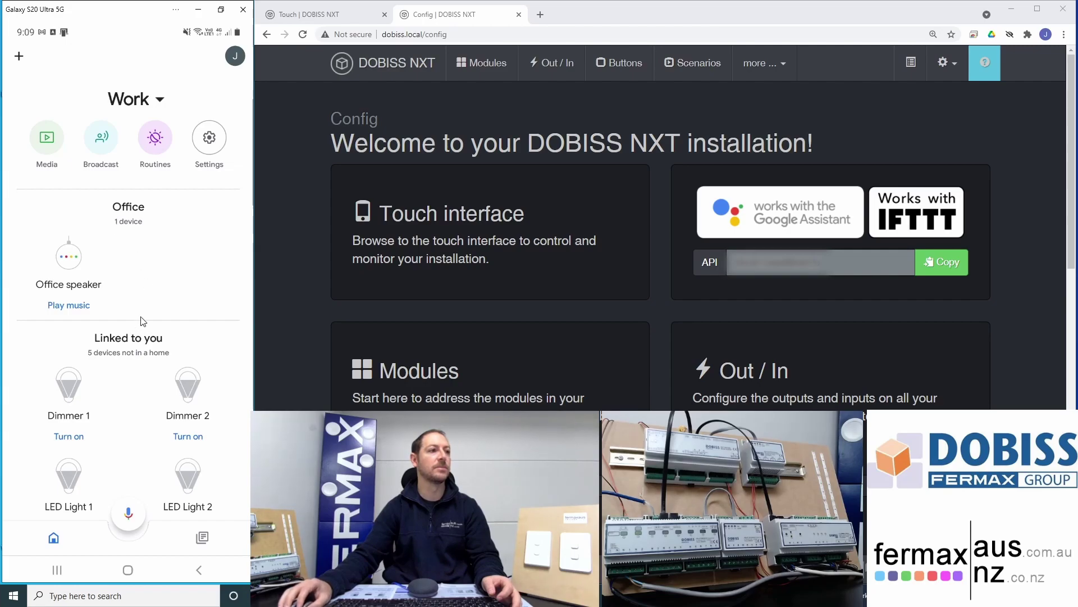
pyautogui.scroll(-2, 141, 319)
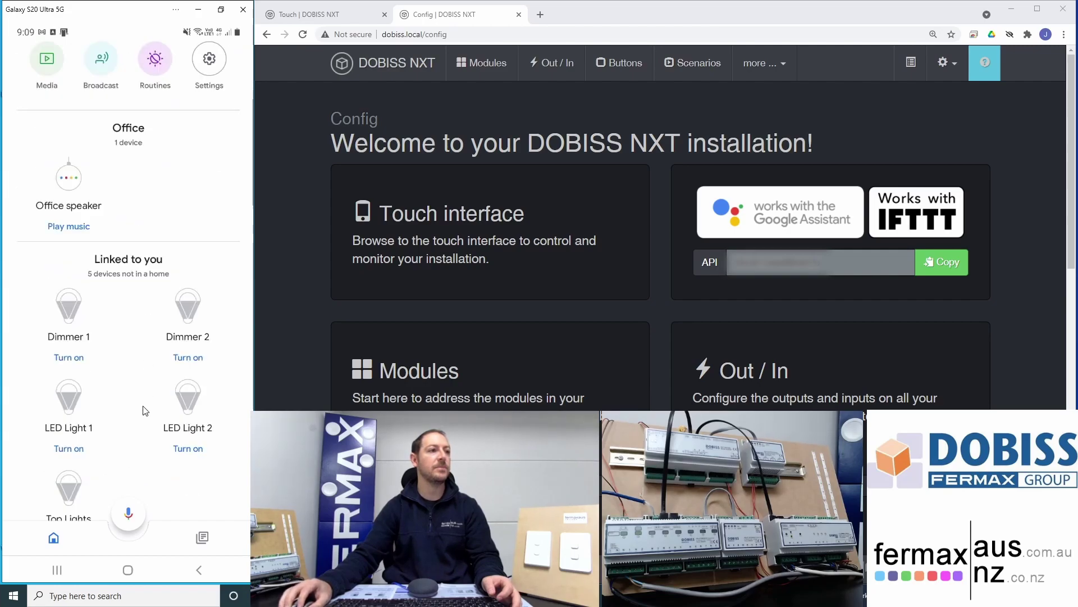
pyautogui.click(76, 449)
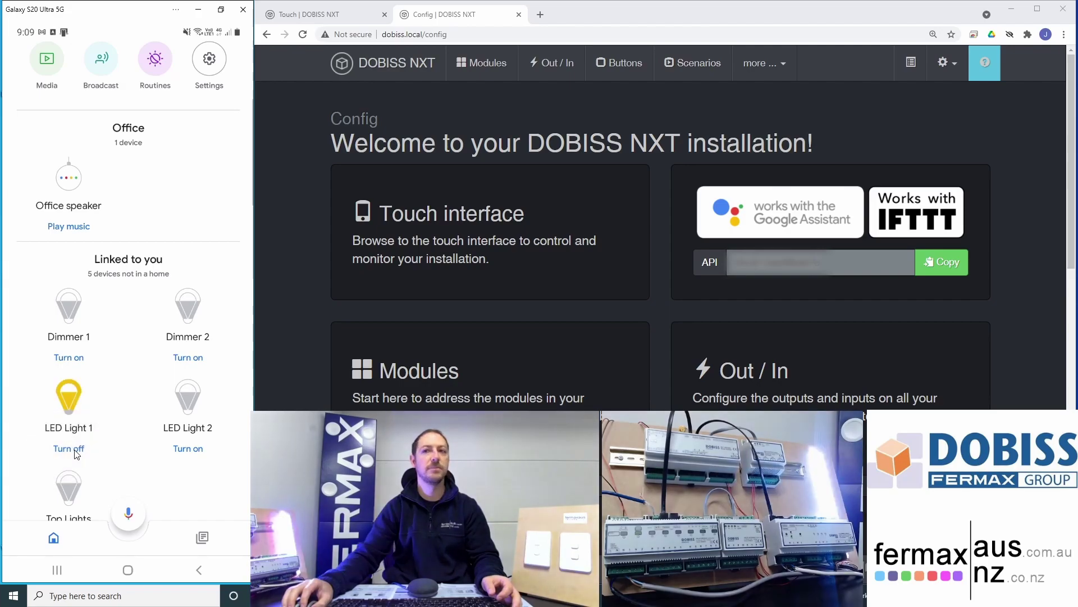
pyautogui.click(76, 449)
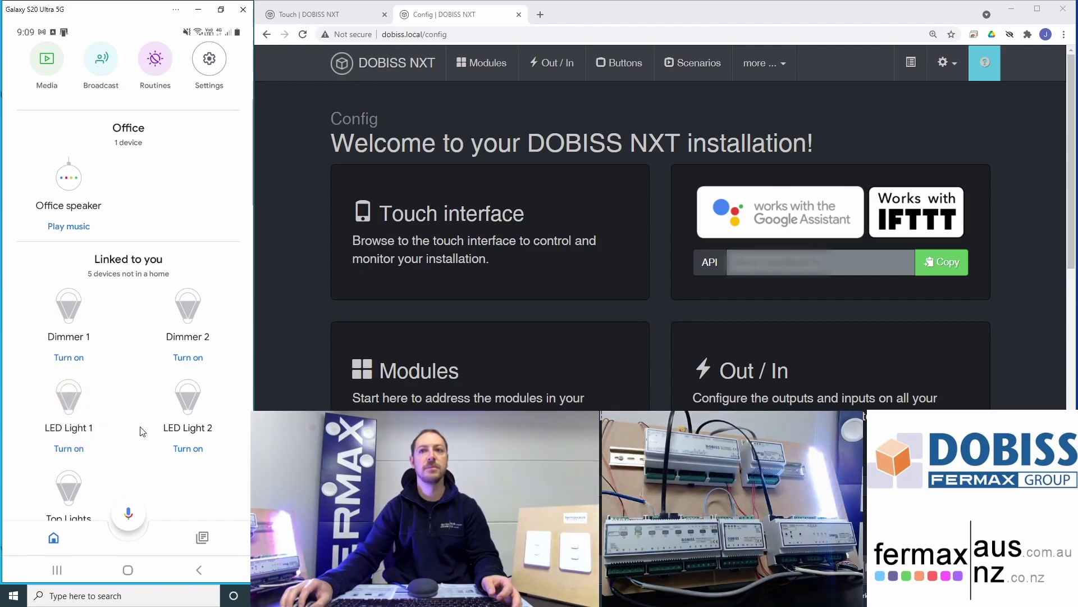
pyautogui.scroll(2, 137, 400)
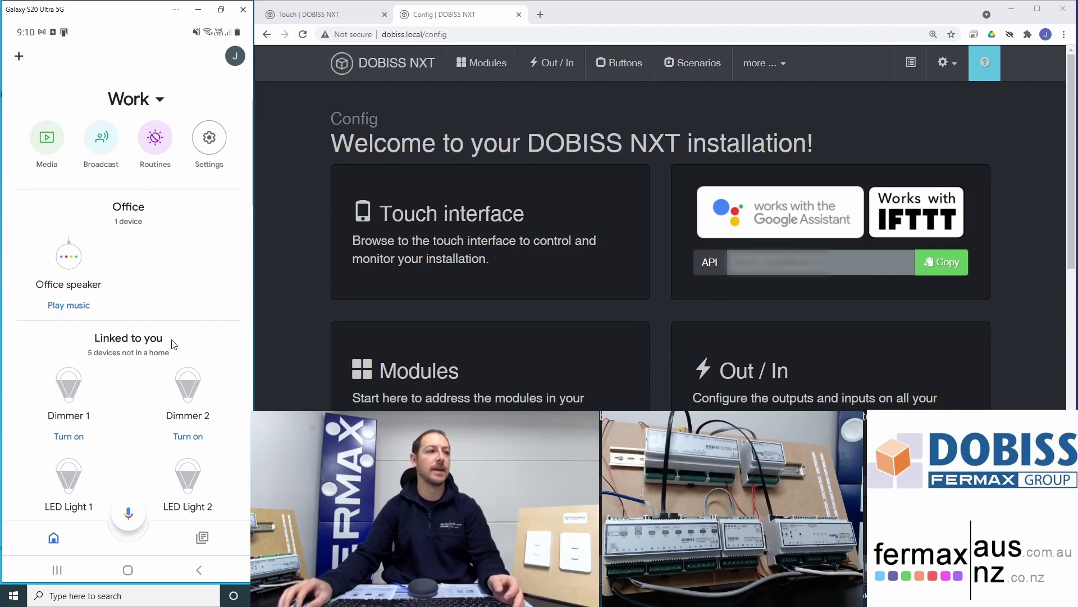
pyautogui.scroll(-2, 125, 383)
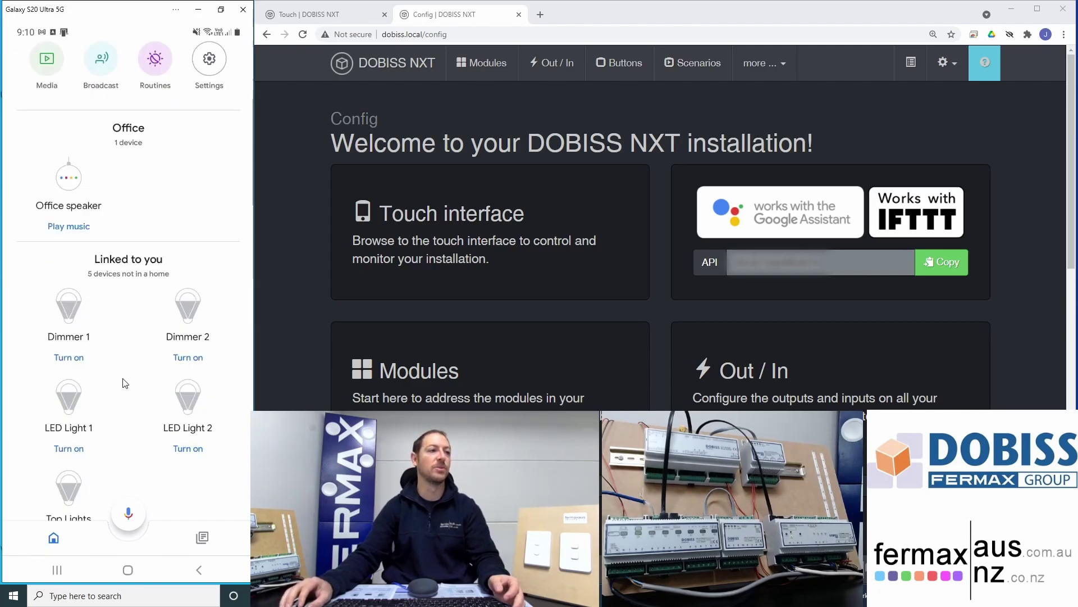
pyautogui.scroll(-1, 121, 398)
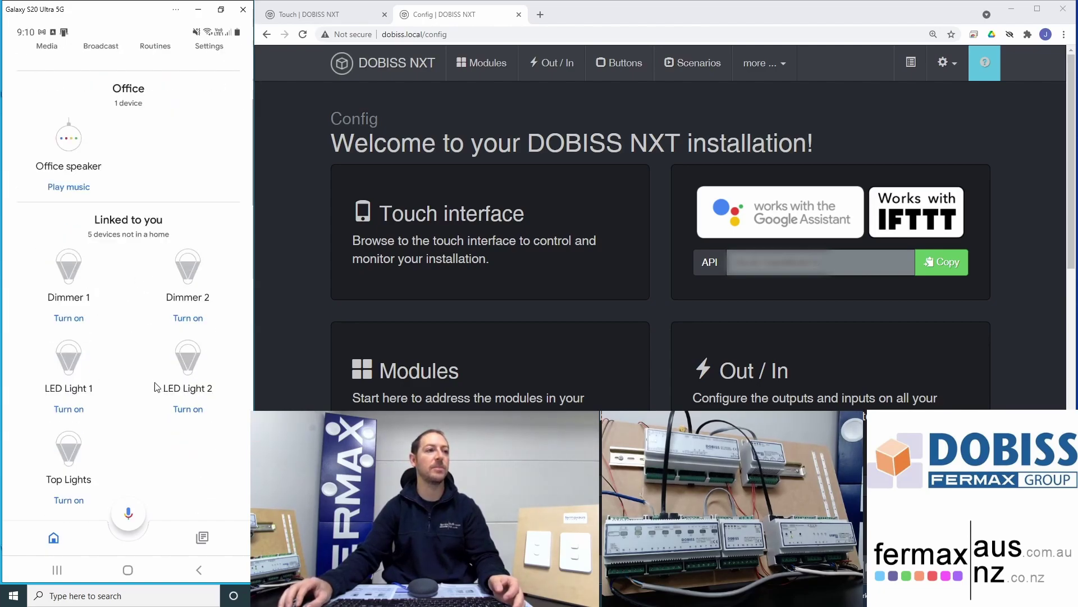
pyautogui.scroll(3, 155, 385)
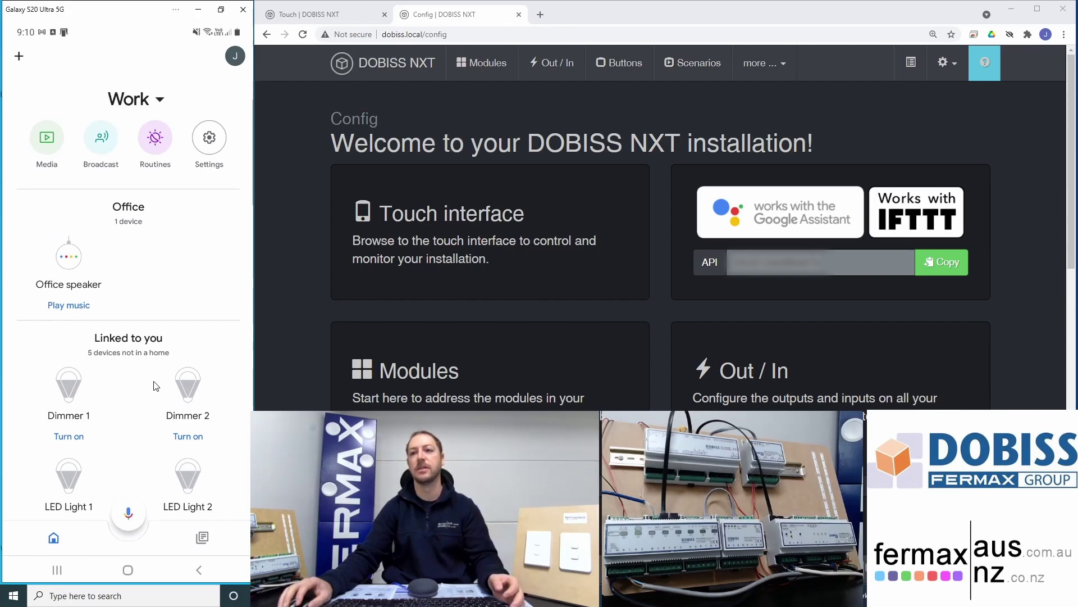